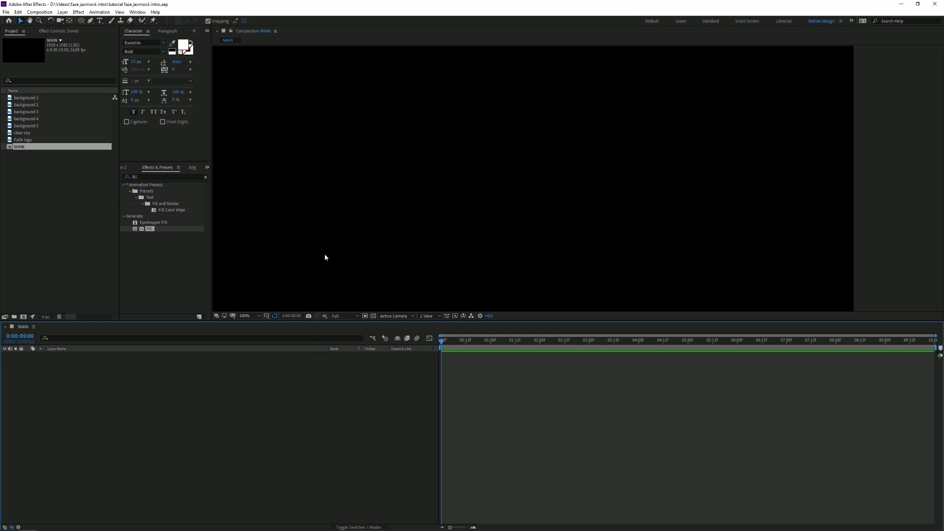
# - Scroll down to view the empty MAIN composition's panels
pyautogui.scroll(-2, 343, 213)
# - Turn on the transparency grid and add backgrounds 1–5 to the MAIN timeline
pyautogui.click(365, 316)
pyautogui.scroll(2, 332, 191)
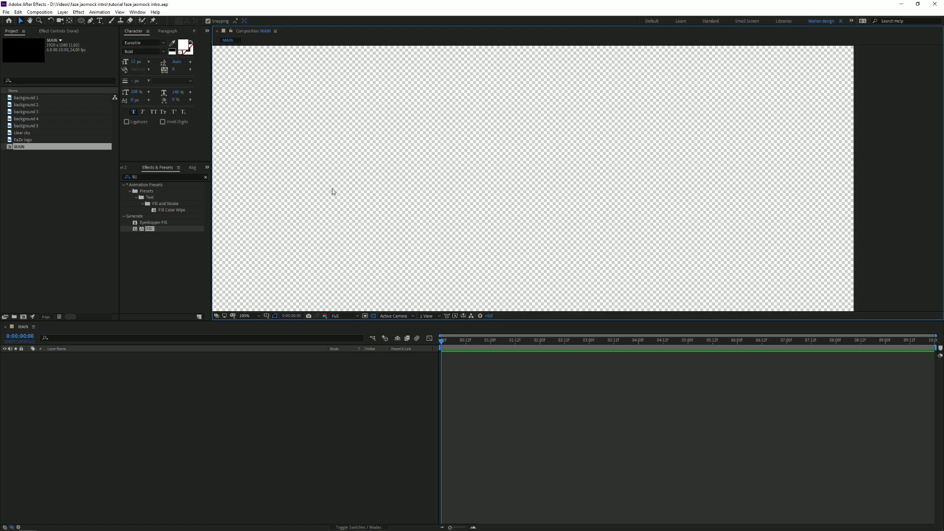
pyautogui.click(33, 126)
pyautogui.keyDown('shift'); pyautogui.click(32, 99); pyautogui.keyUp('shift')
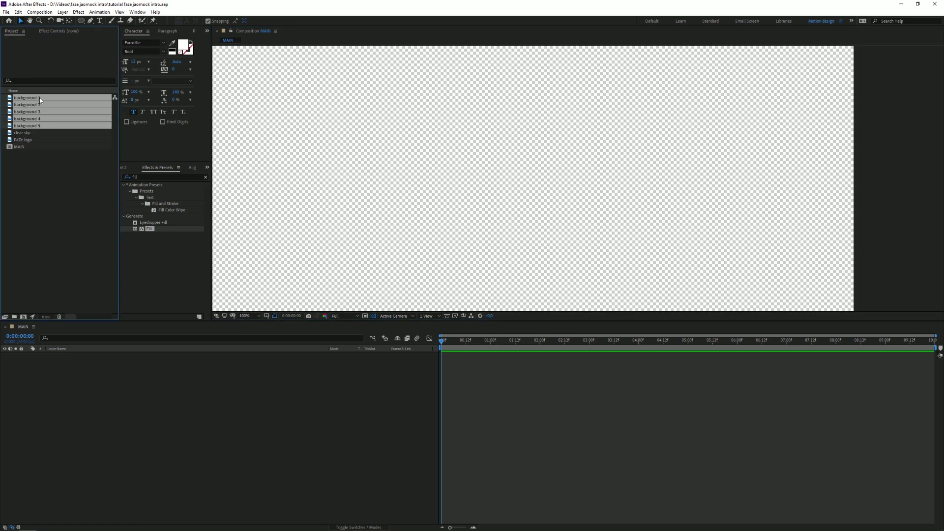
pyautogui.moveTo(31, 98); pyautogui.dragTo(187, 422)
# - Add the clear sky layer to MAIN and select the FaZe logo footage
pyautogui.click(187, 421)
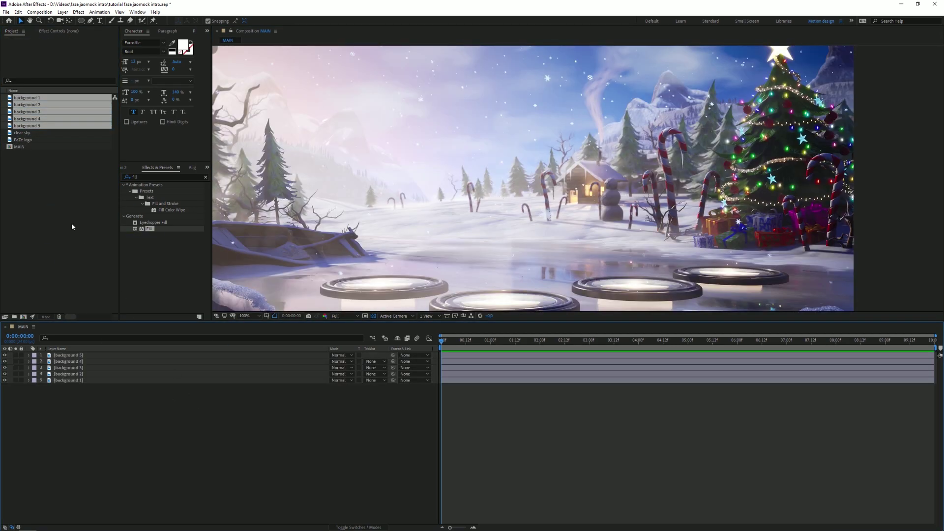
pyautogui.moveTo(20, 134); pyautogui.dragTo(92, 356)
pyautogui.click(27, 140)
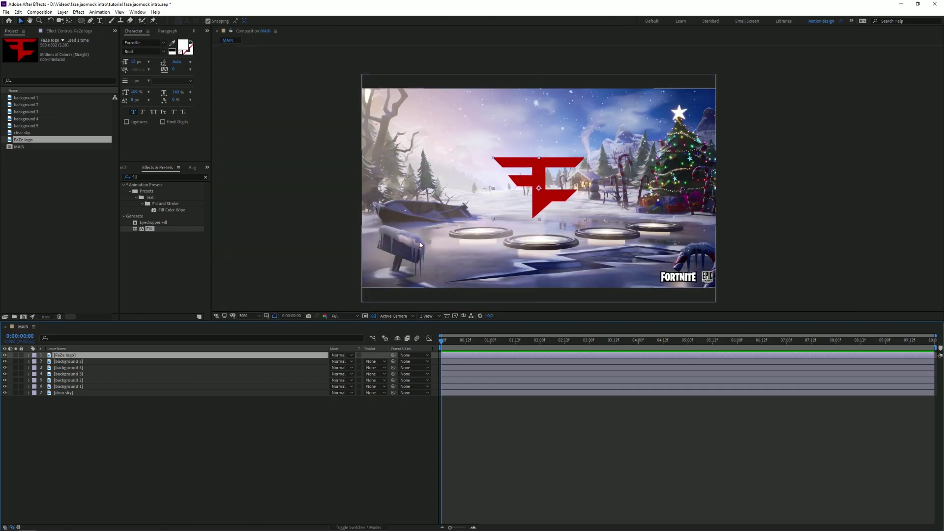
# - Pre-compose the FaZe logo, moving all attributes, and scale it to 140% inside
pyautogui.rightClick(73, 355)
pyautogui.click(94, 330)
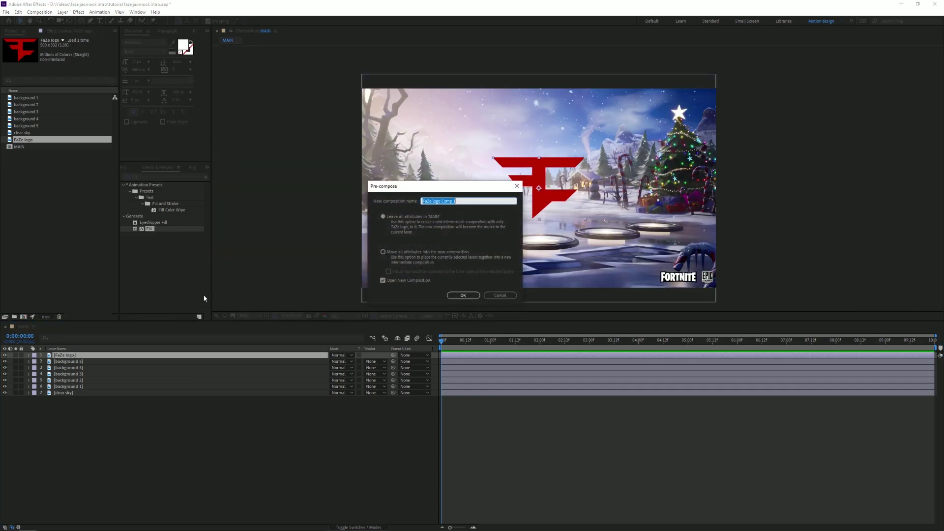
pyautogui.click(393, 252)
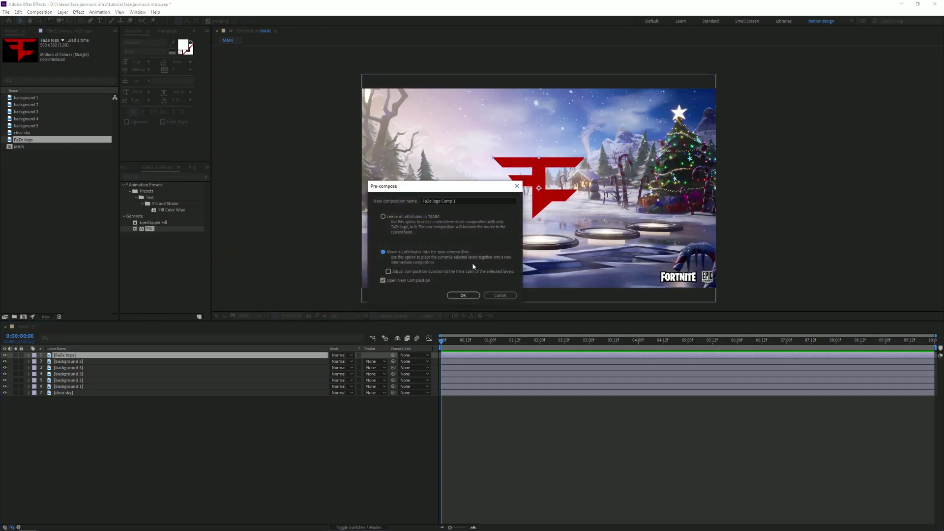
pyautogui.click(461, 295)
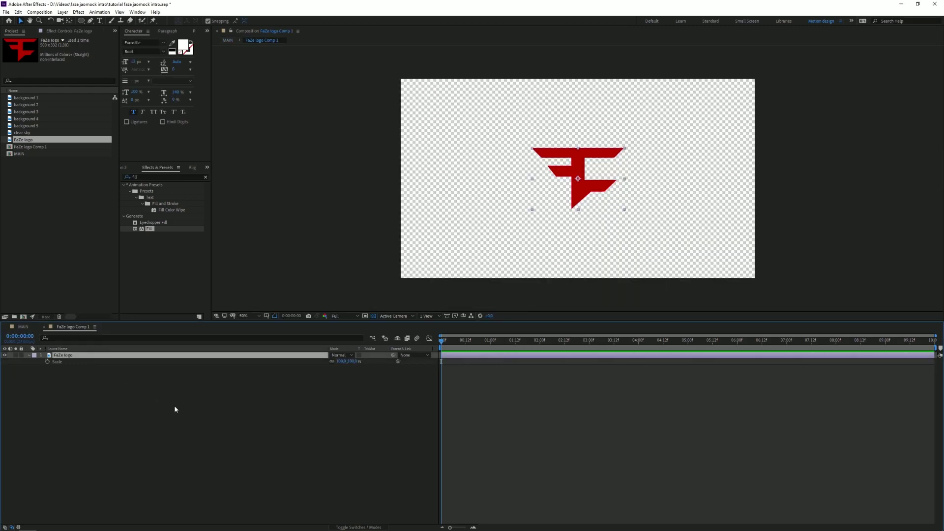
pyautogui.moveTo(346, 362); pyautogui.dragTo(365, 361)
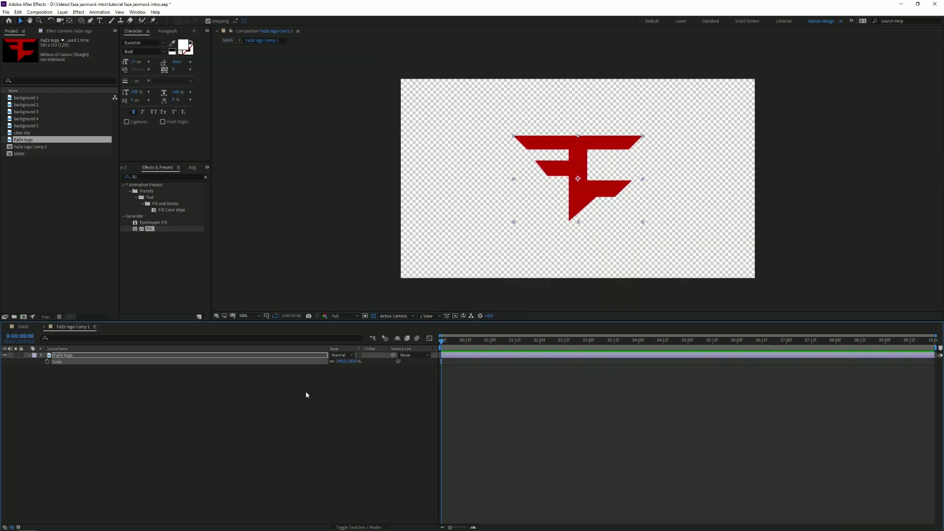
pyautogui.click(306, 391)
# - Back in MAIN, rename the logo comp layer to 'FaZe logo precomp' and view at full size
pyautogui.click(45, 328)
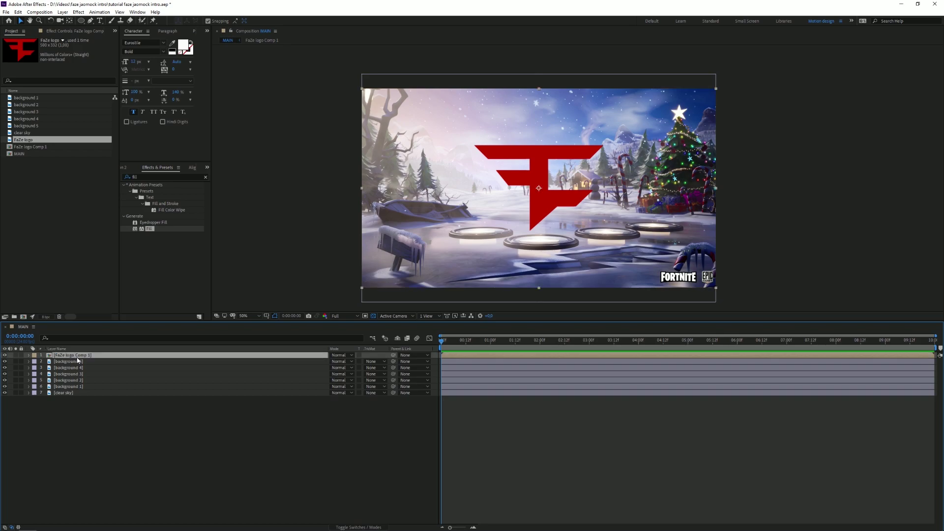
pyautogui.click(182, 429)
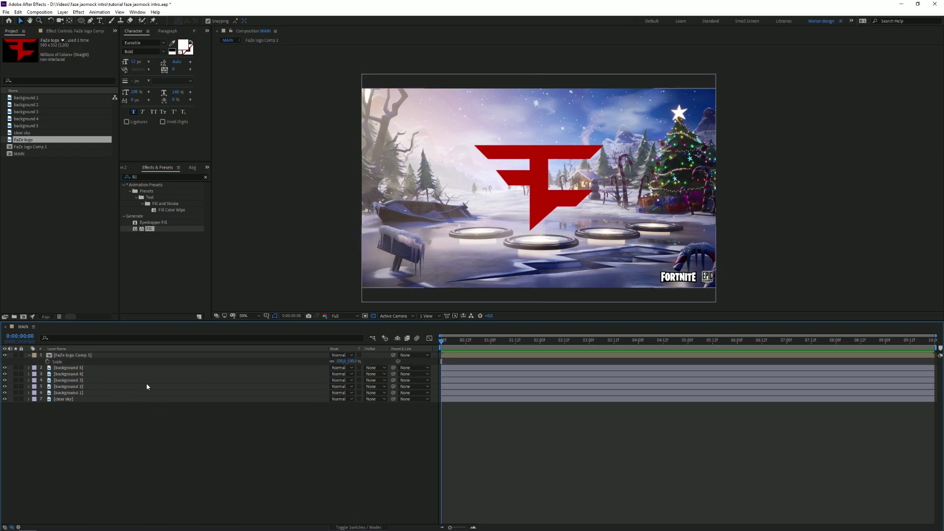
pyautogui.click(108, 362)
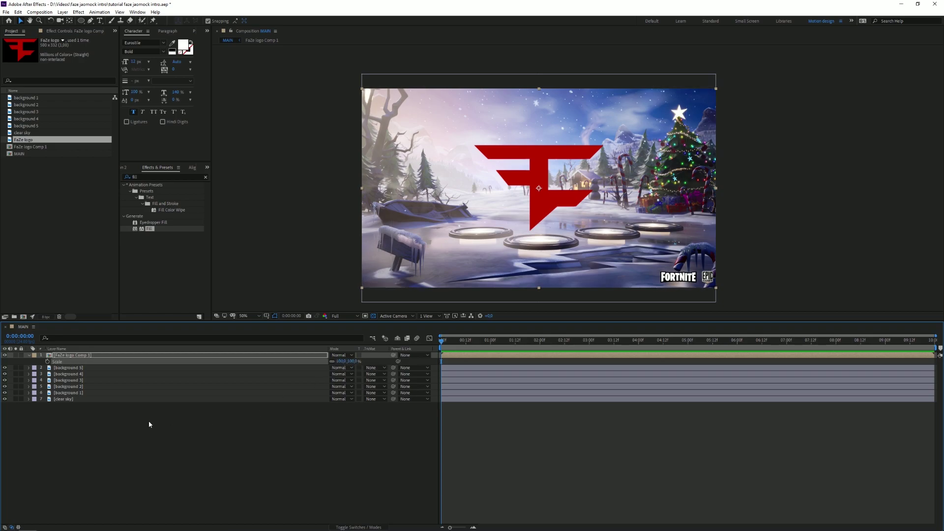
pyautogui.click(120, 427)
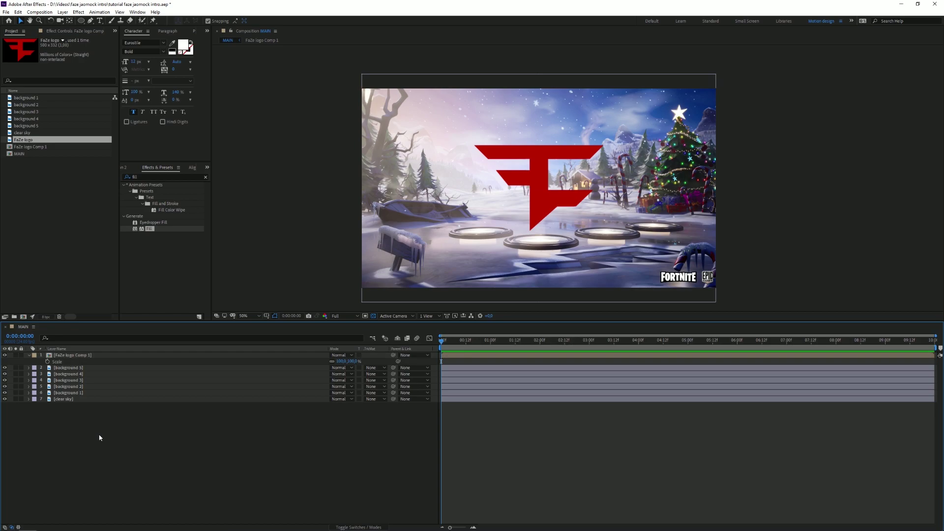
pyautogui.click(85, 355)
pyautogui.press('Return')
pyautogui.write('F')
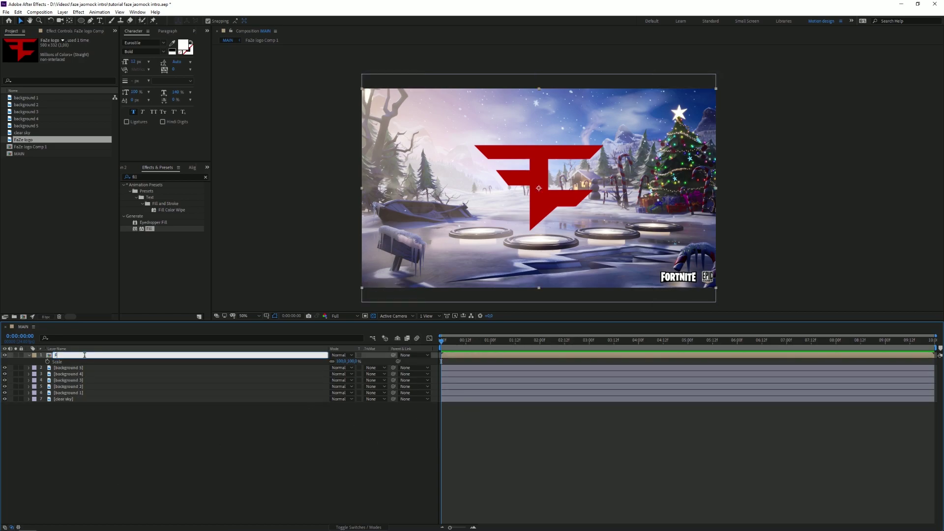
pyautogui.write('aZe logo precomp')
pyautogui.press('Return')
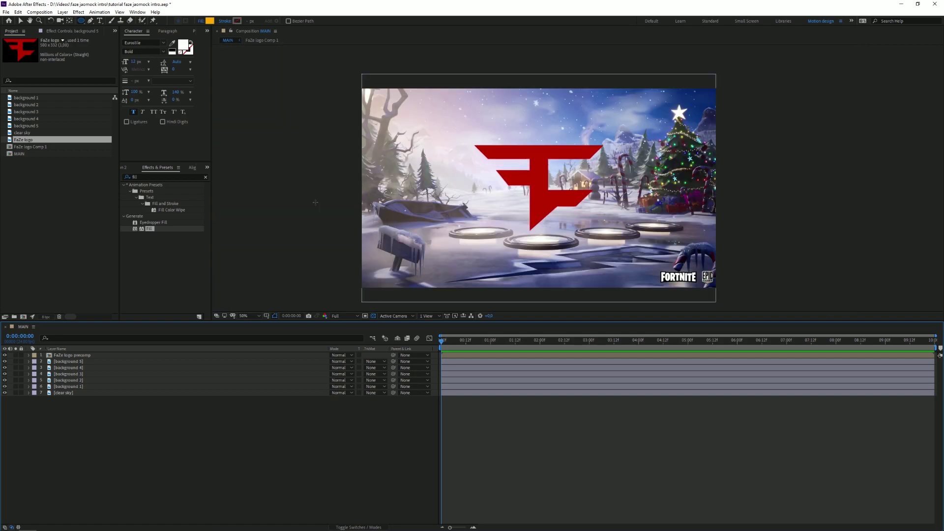
pyautogui.press('.')
pyautogui.press('.')
# - Draw a circular mask on background 5 at the logo's top-left and nudge it into place
pyautogui.click(82, 362)
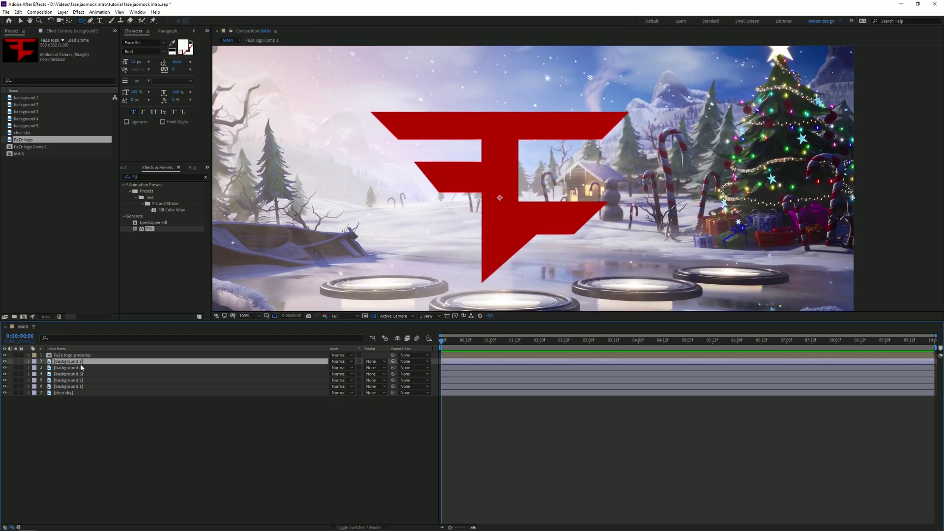
pyautogui.click(372, 362)
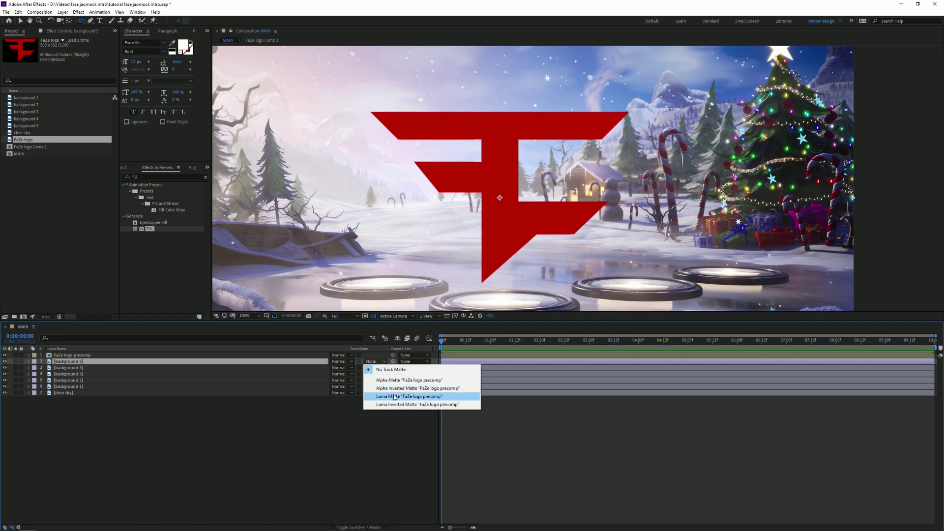
pyautogui.click(64, 366)
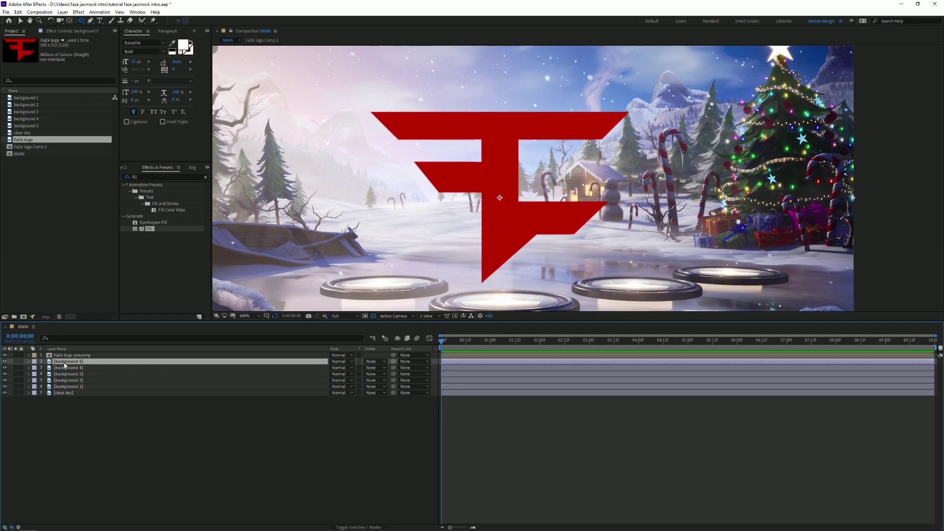
pyautogui.rightClick(333, 98)
pyautogui.click(175, 442)
pyautogui.moveTo(365, 105); pyautogui.dragTo(415, 155)
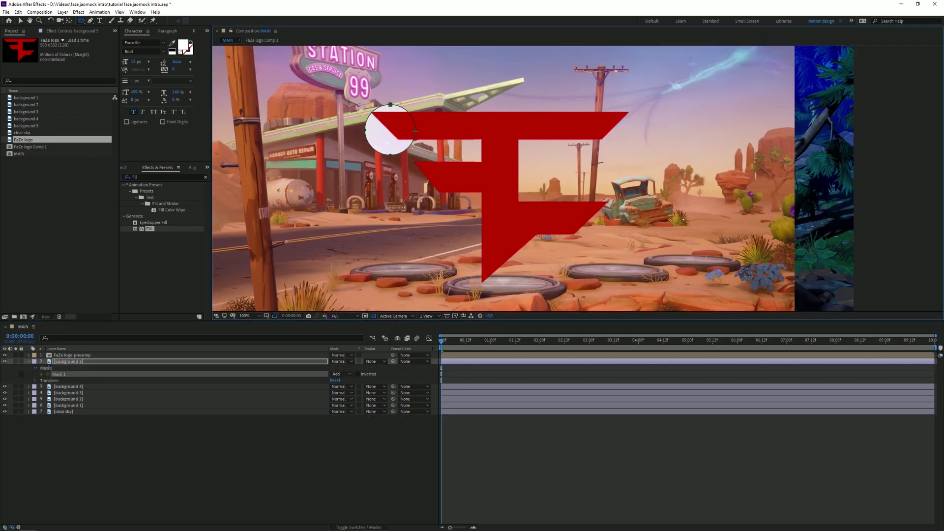
pyautogui.press('v')
pyautogui.moveTo(413, 122); pyautogui.dragTo(422, 119)
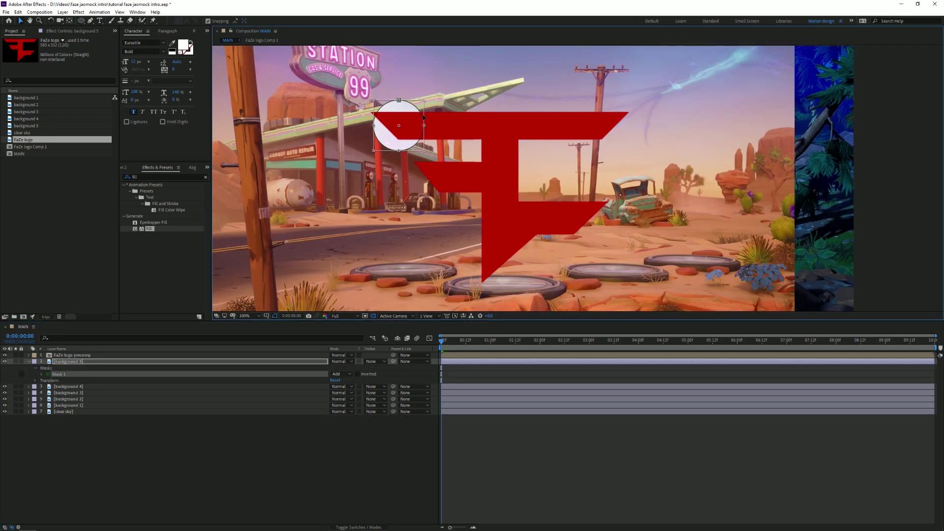
pyautogui.press('F2')
# - Set background 5 to Alpha Inverted Matte from the logo precomp and hide backgrounds 1–4
pyautogui.click(379, 361)
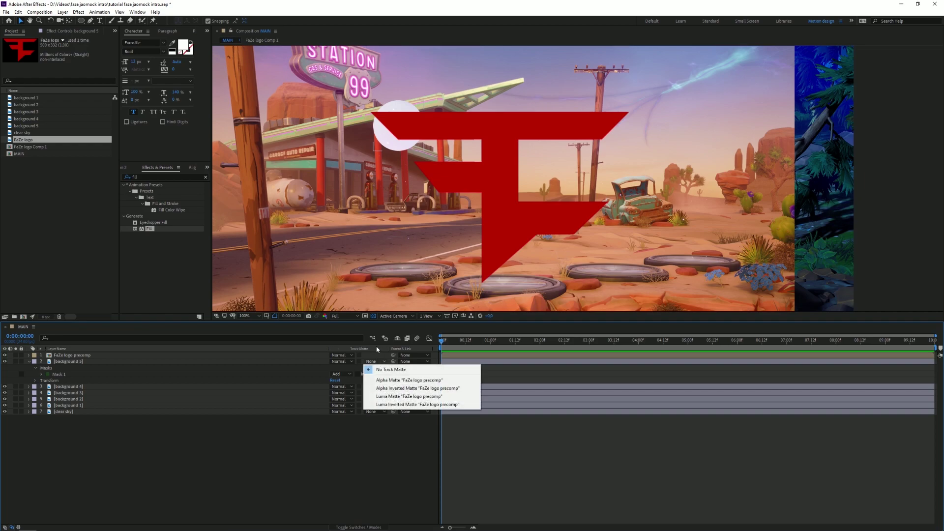
pyautogui.click(384, 388)
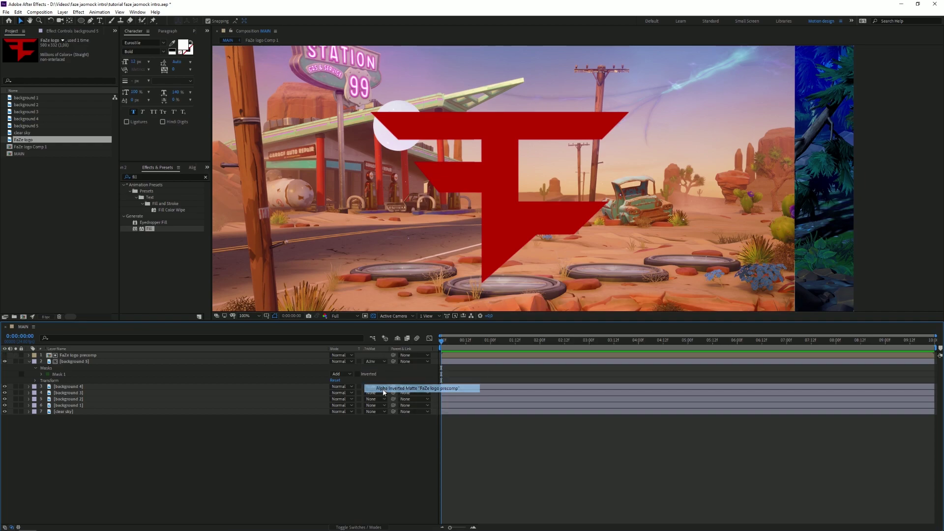
pyautogui.moveTo(5, 387); pyautogui.dragTo(5, 406)
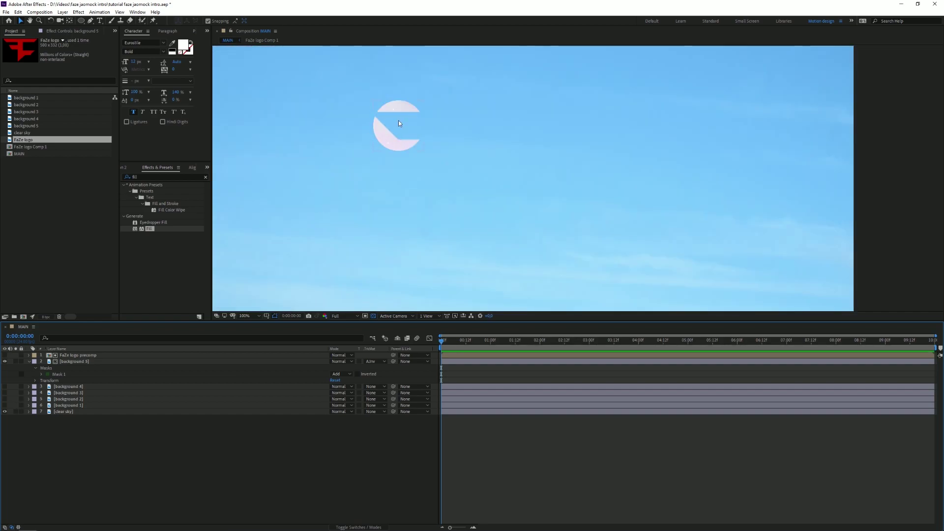
# - Enlarge background 5's circular mask slightly with free transform
pyautogui.click(75, 374)
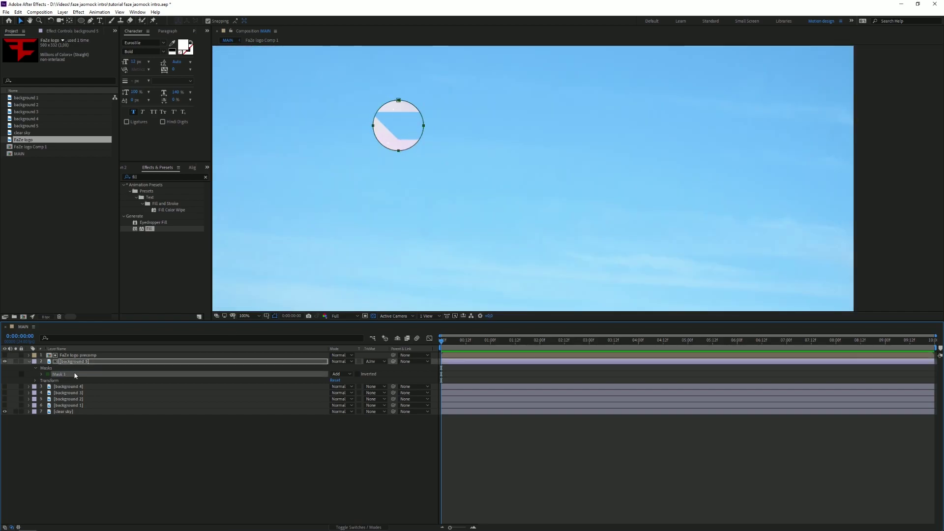
pyautogui.click(419, 140)
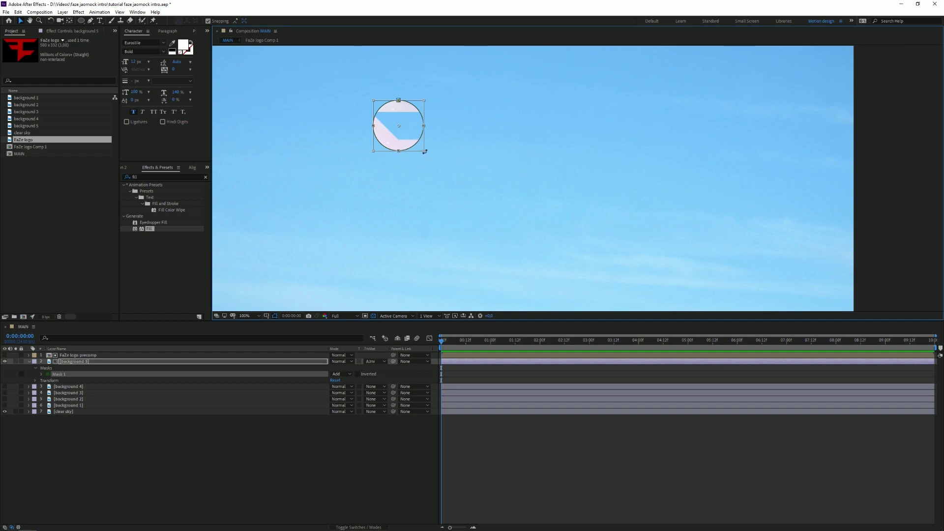
pyautogui.moveTo(425, 152); pyautogui.dragTo(431, 157)
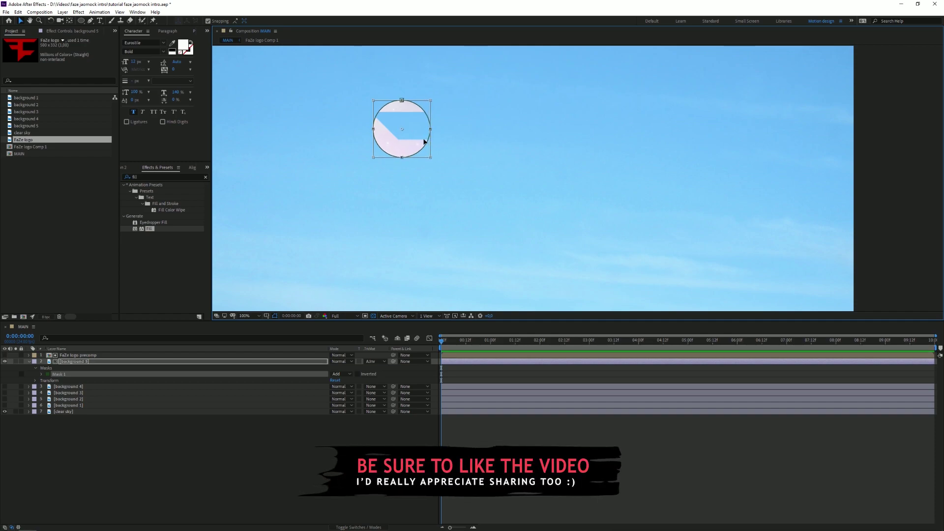
pyautogui.click(90, 355)
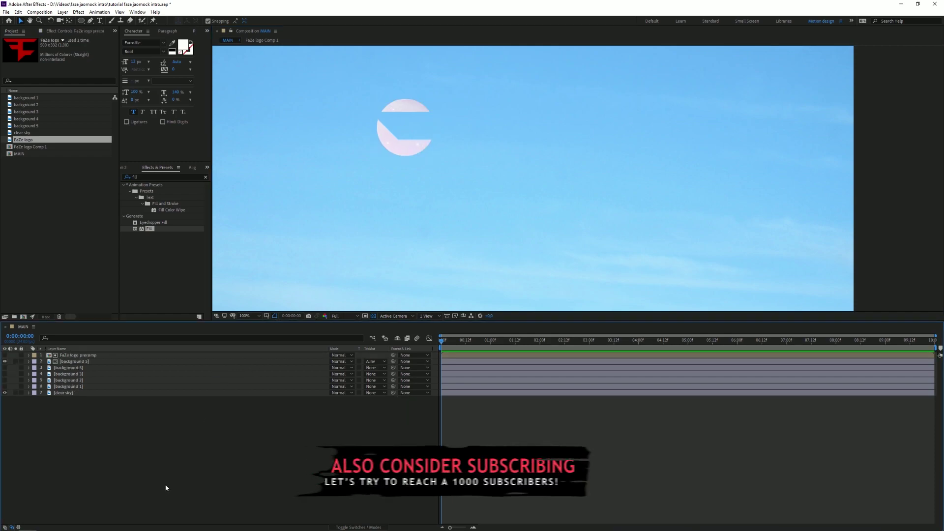
# - Duplicate the logo precomp above background 4, set Alpha Inverted Matte, and show background 4
pyautogui.click(96, 355)
pyautogui.hotkey('ctrl', 'd')
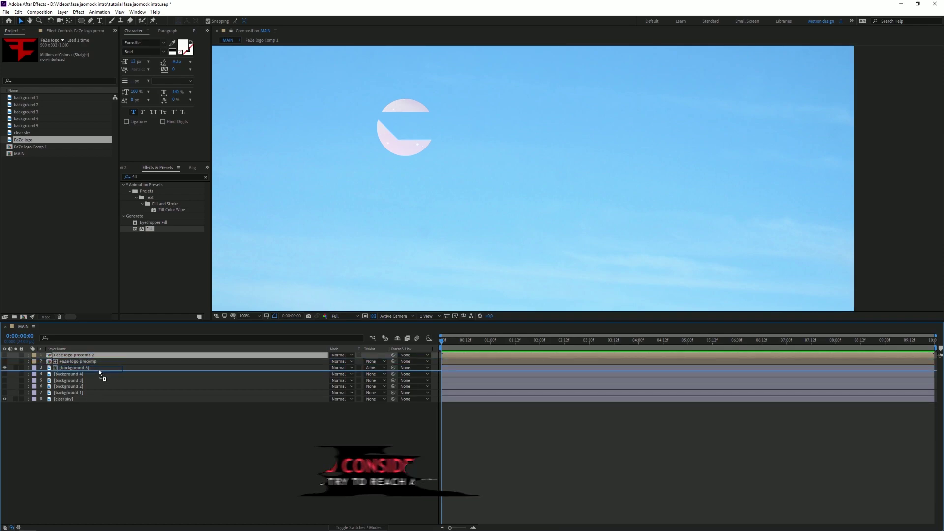
pyautogui.moveTo(91, 356); pyautogui.dragTo(103, 374)
pyautogui.click(373, 374)
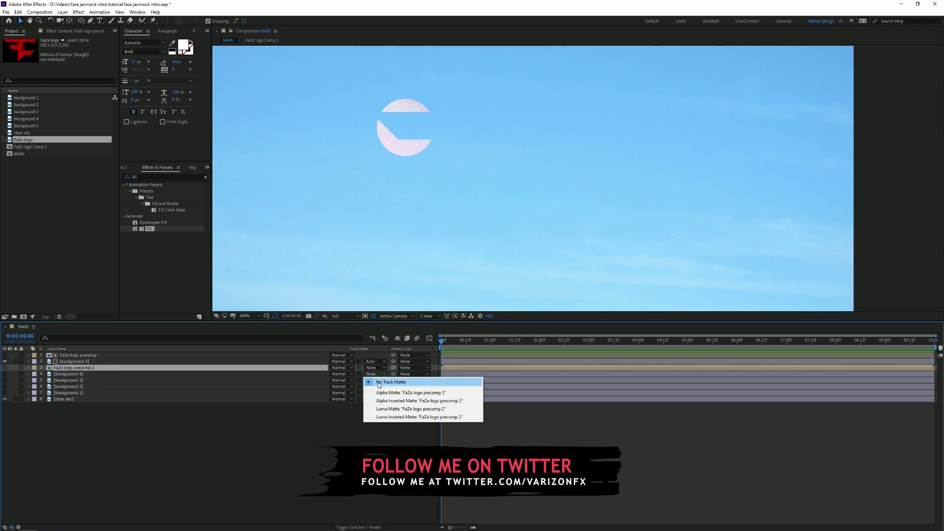
pyautogui.click(398, 401)
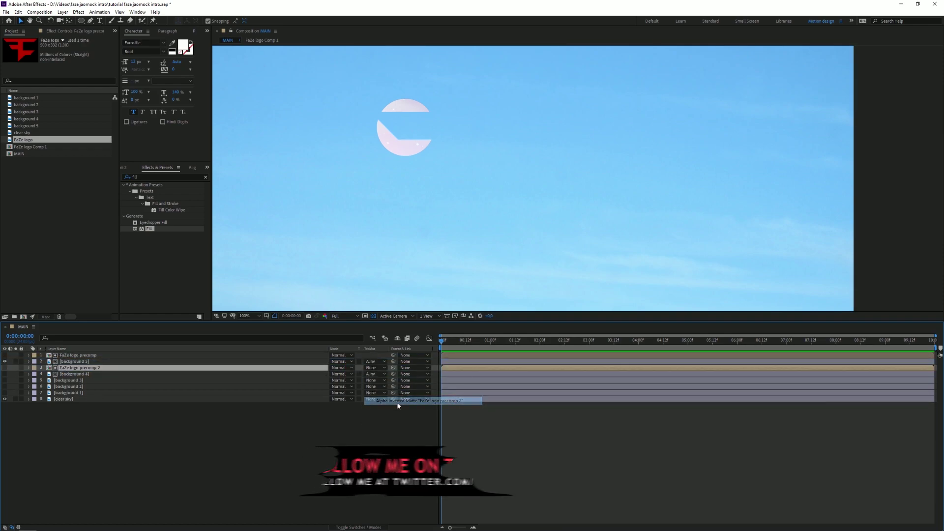
pyautogui.click(5, 375)
# - Draw a circular mask on background 4 and move it into place near the top
pyautogui.click(69, 374)
pyautogui.click(81, 20)
pyautogui.moveTo(456, 154); pyautogui.dragTo(575, 35)
pyautogui.press('v')
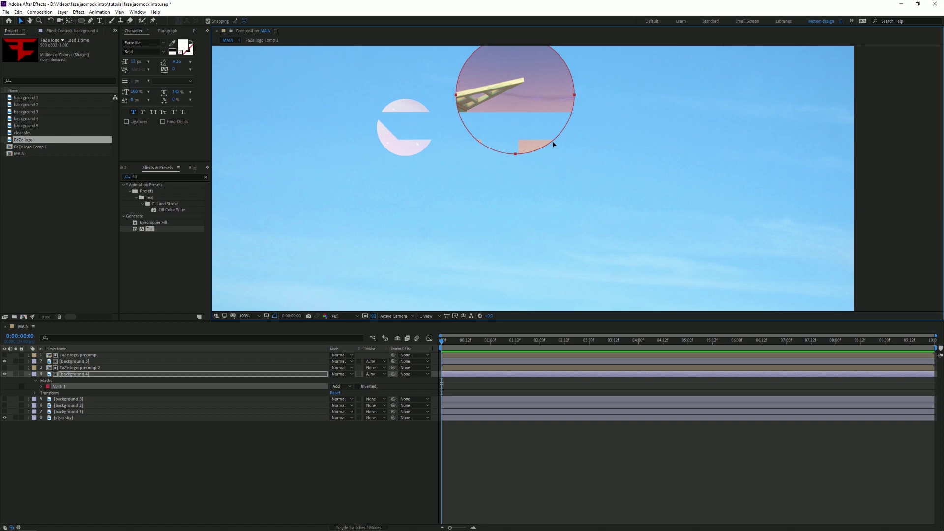
pyautogui.doubleClick(554, 143)
pyautogui.moveTo(553, 143)
pyautogui.mouseDown()
pyautogui.moveTo(509, 172)
pyautogui.moveTo(544, 149)
pyautogui.moveTo(536, 148)
pyautogui.mouseUp()
# - Duplicate the logo precomp above background 3, show it, and set Alpha Inverted Matte
pyautogui.click(84, 369)
pyautogui.hotkey('ctrl', 'd')
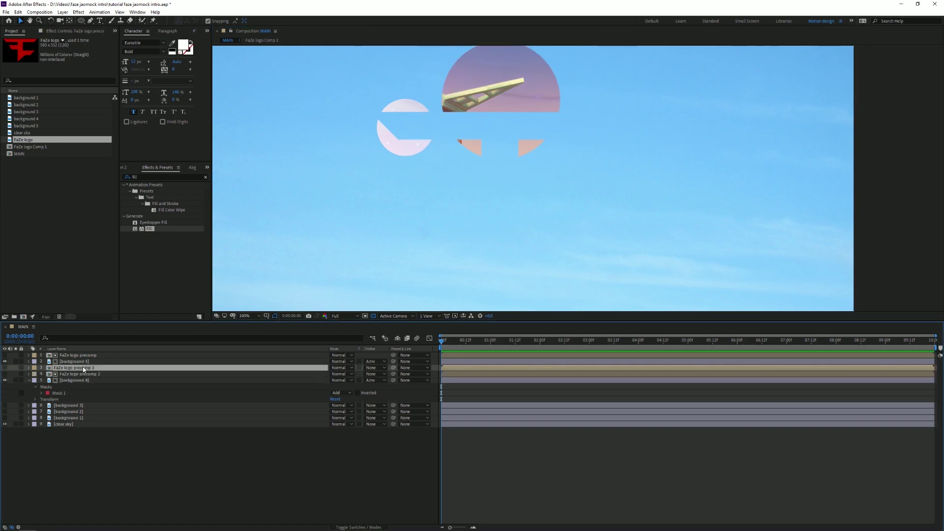
pyautogui.moveTo(83, 369); pyautogui.dragTo(64, 410)
pyautogui.click(5, 406)
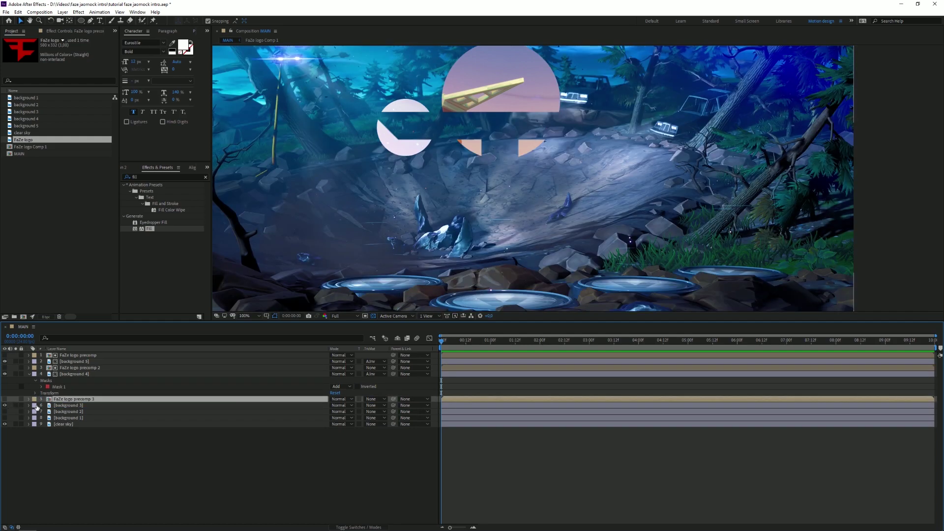
pyautogui.click(79, 405)
pyautogui.click(375, 405)
pyautogui.click(386, 432)
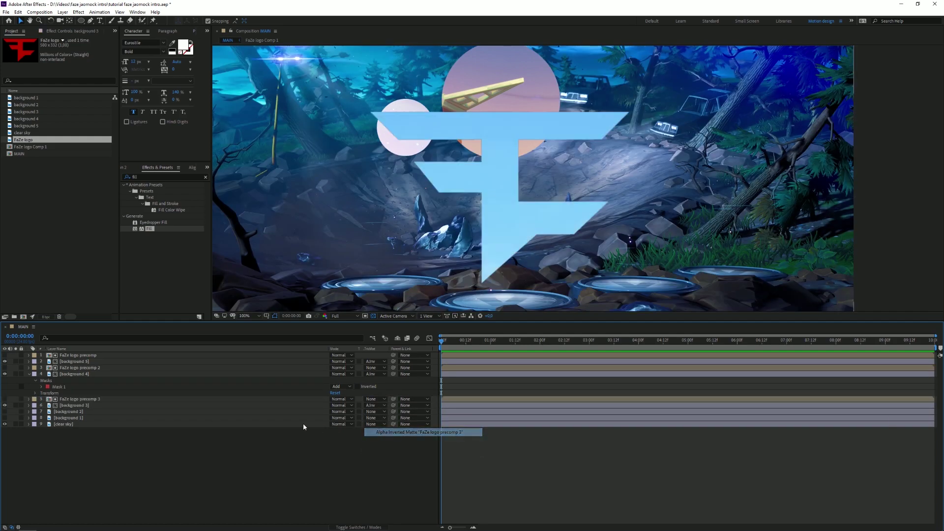
pyautogui.click(197, 399)
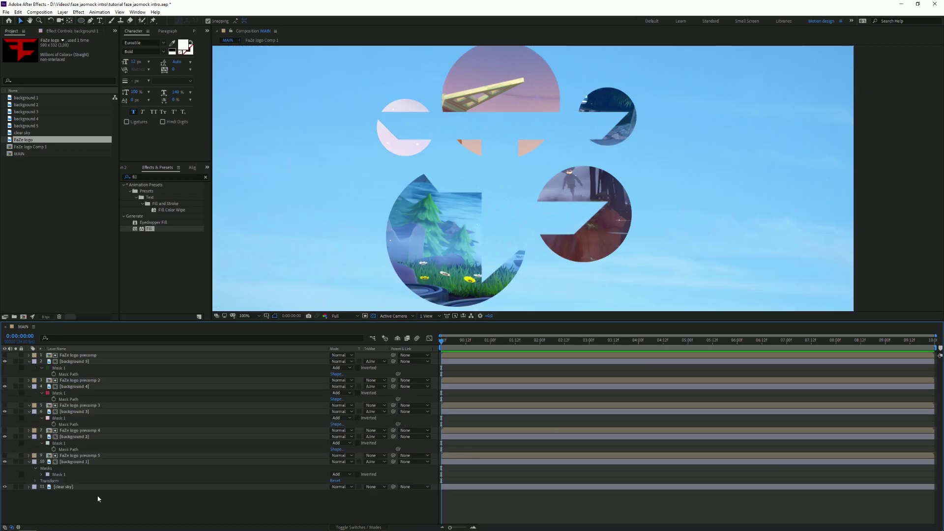
pyautogui.press(',')
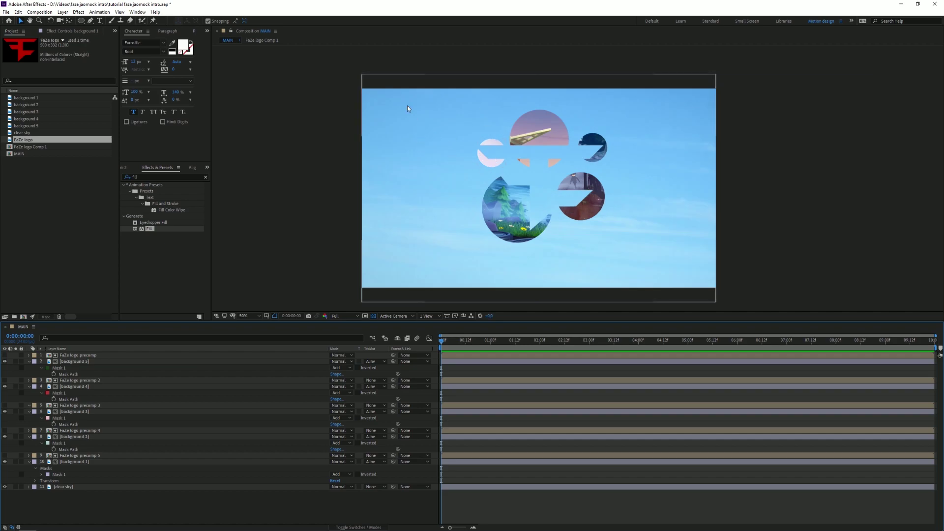
pyautogui.press('.')
pyautogui.hotkey('ctrl', '`')
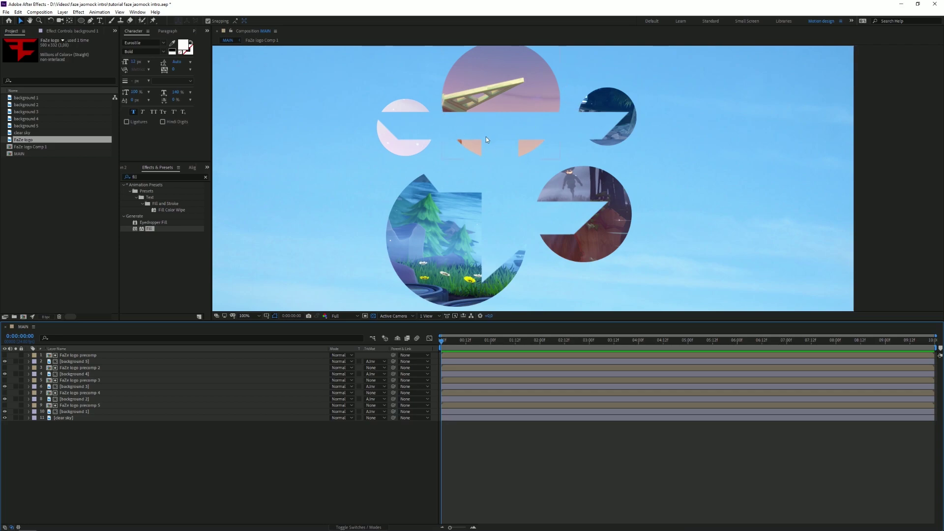
# - Duplicate background 5 and place the logo precomp directly under the copy
pyautogui.moveTo(488, 131); pyautogui.dragTo(465, 199)
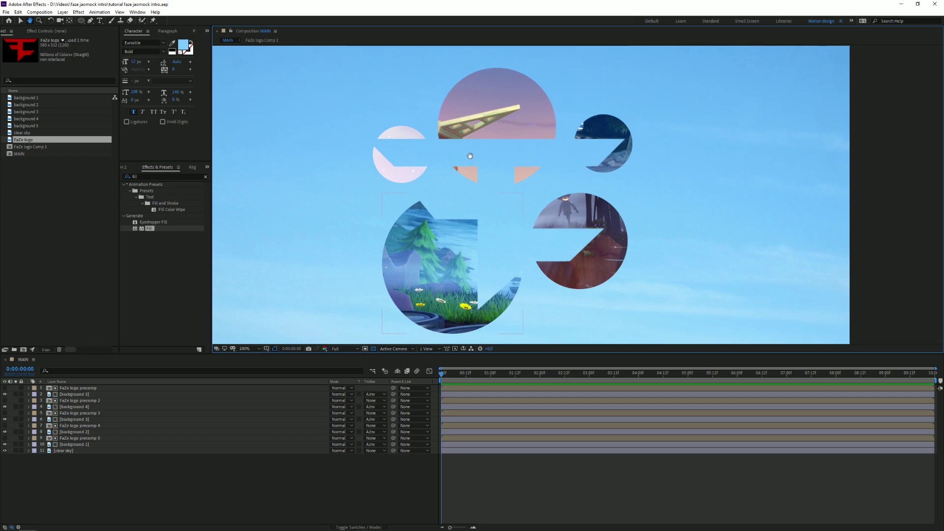
pyautogui.press('v')
pyautogui.click(75, 395)
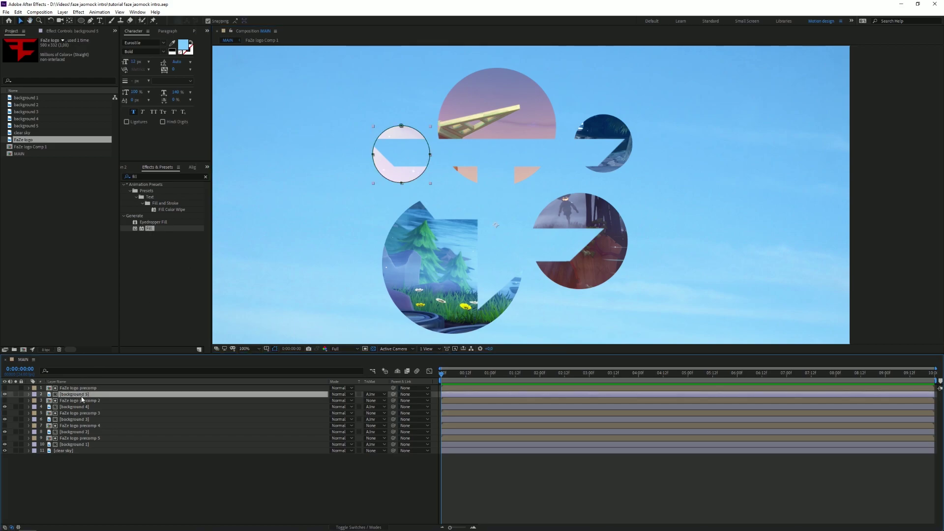
pyautogui.hotkey('ctrl', 'd')
pyautogui.moveTo(74, 388); pyautogui.dragTo(61, 398)
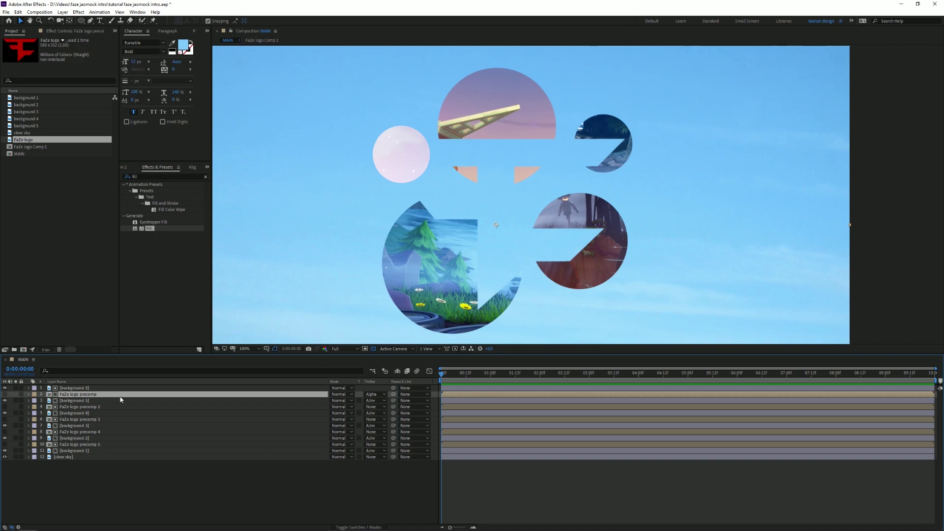
# - Set the logo precomp to Alpha Matte, hiding the top background 5 copy and showing the precomp
pyautogui.click(374, 395)
pyautogui.click(380, 414)
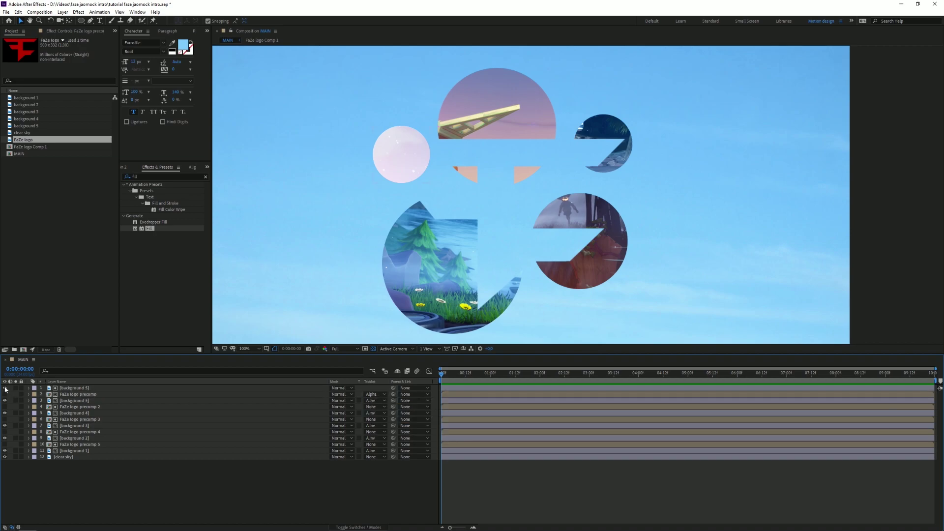
pyautogui.click(4, 388)
pyautogui.click(5, 394)
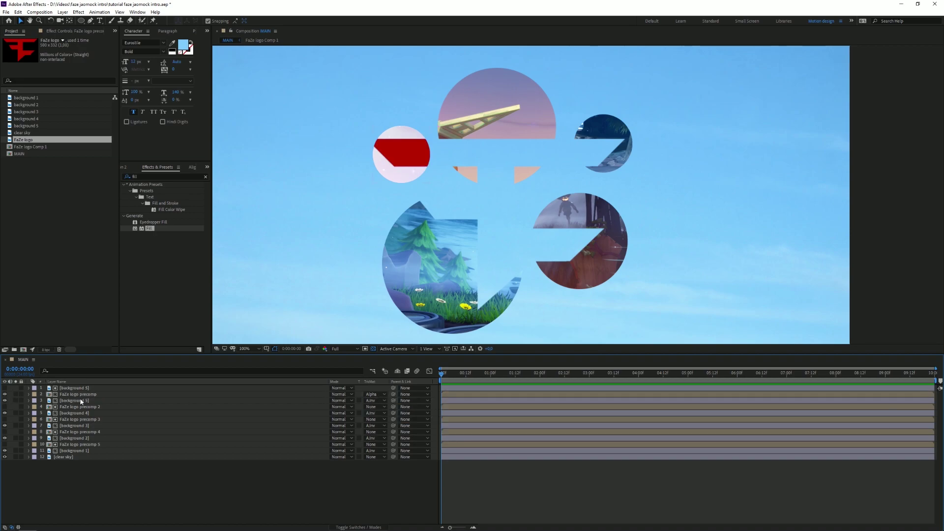
pyautogui.click(72, 395)
pyautogui.click(76, 401)
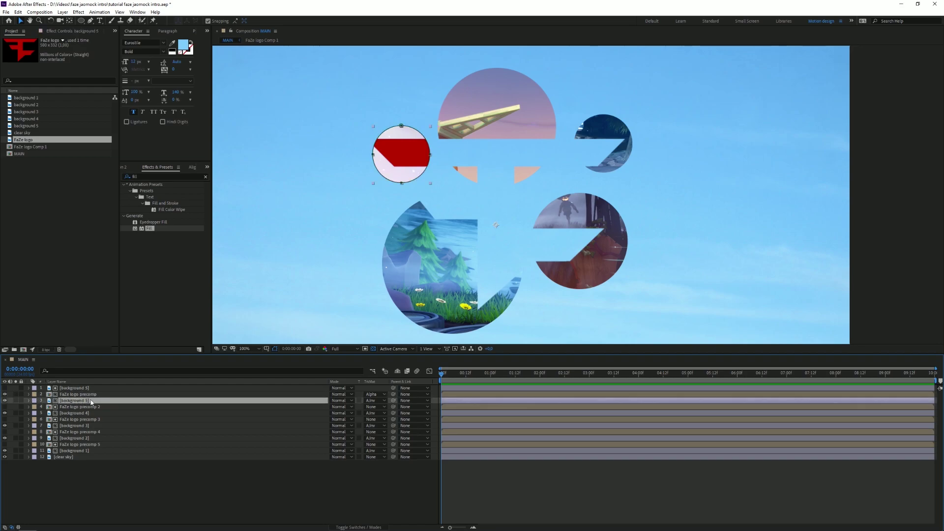
pyautogui.click(94, 395)
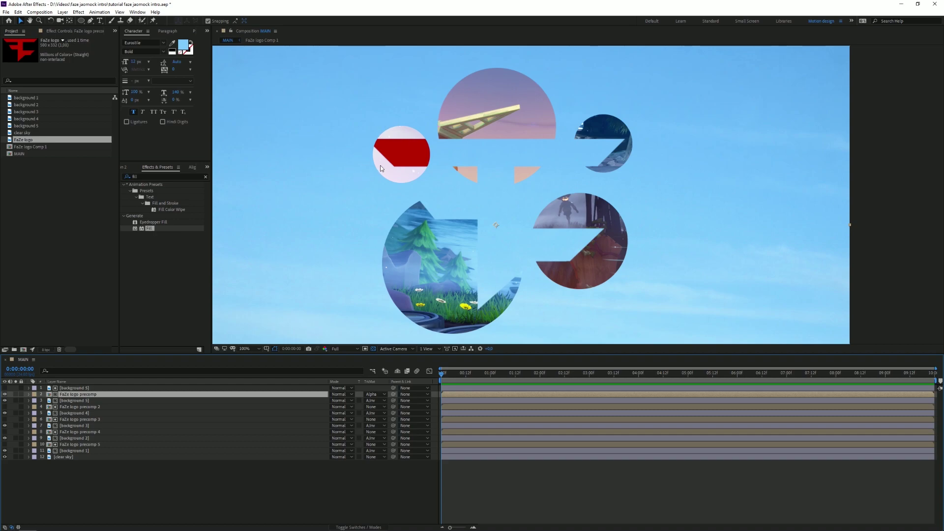
pyautogui.click(79, 389)
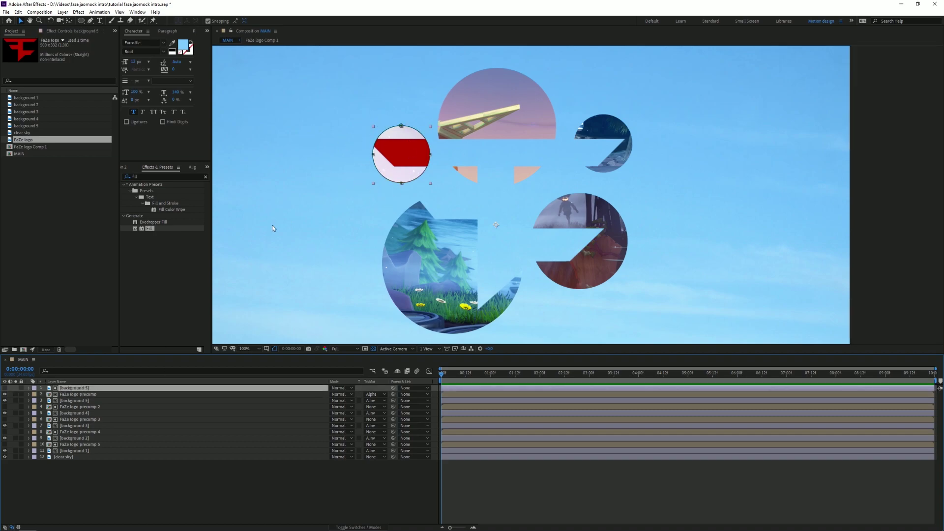
pyautogui.click(76, 395)
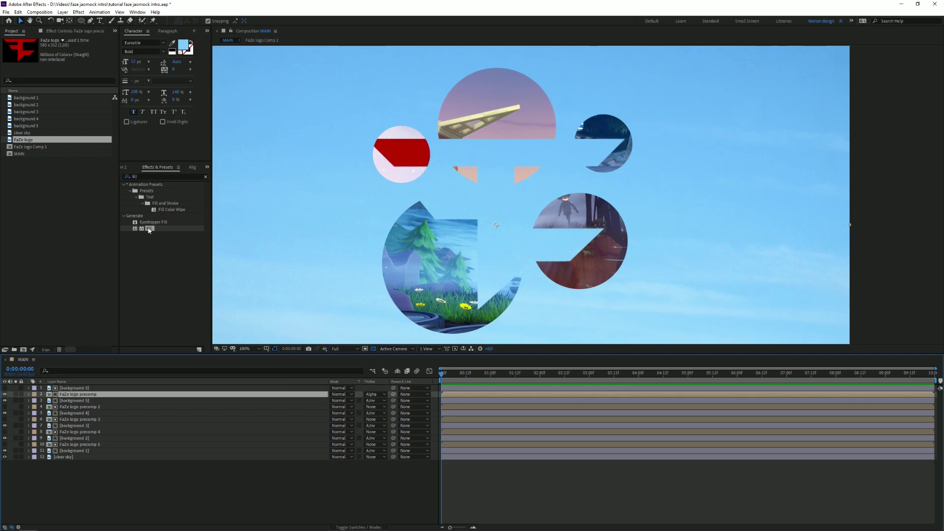
# - Apply the Fill effect to the logo precomp with a colour sampled from the top circle
pyautogui.moveTo(149, 230); pyautogui.dragTo(79, 394)
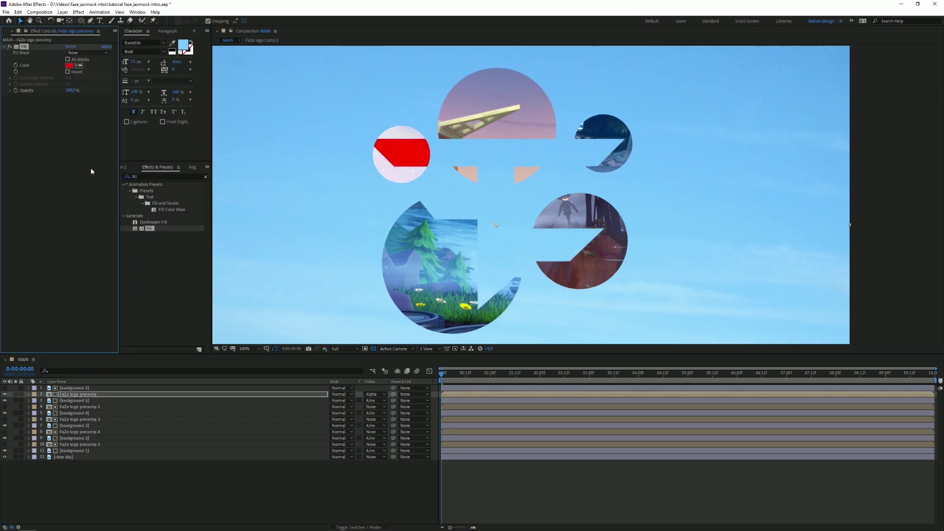
pyautogui.click(79, 66)
pyautogui.click(497, 84)
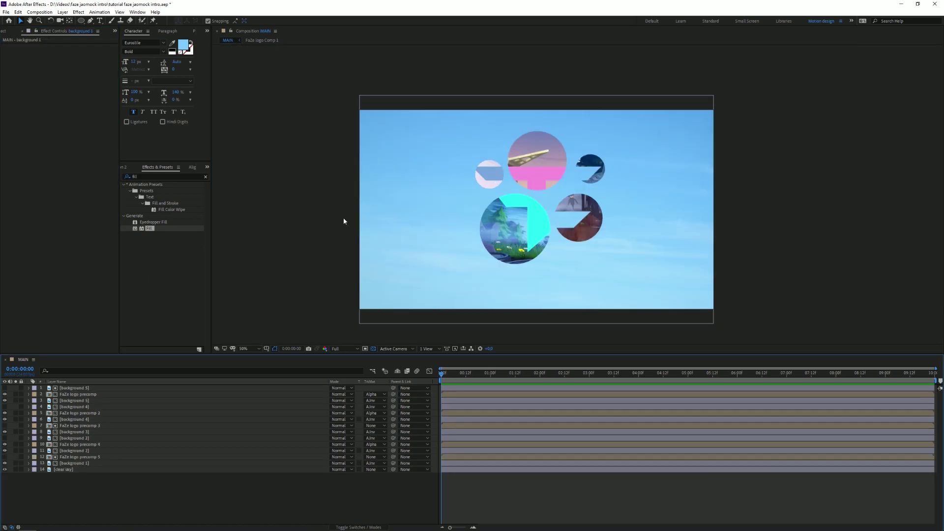
pyautogui.press('.')
pyautogui.press(',')
# - Add a new adjustment layer for the glow and set background 5 to No Track Matte
pyautogui.rightClick(81, 477)
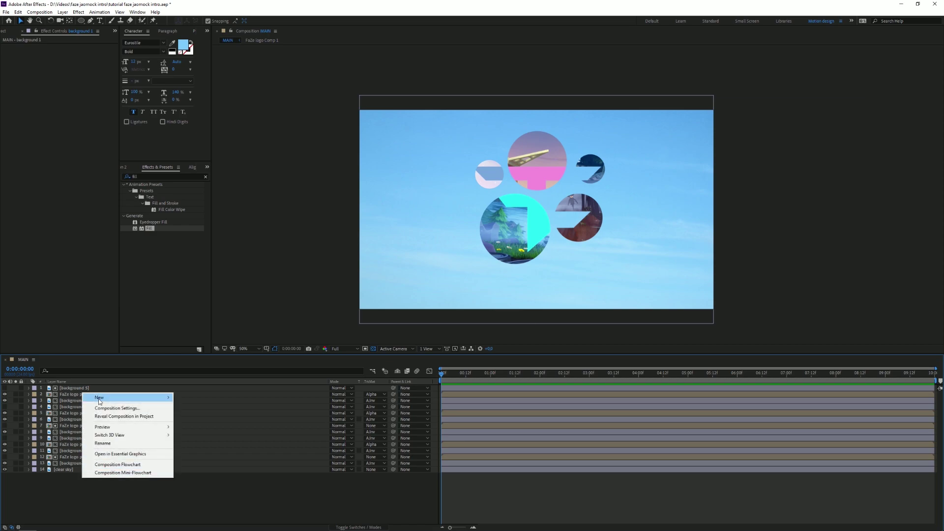
pyautogui.moveTo(99, 399)
pyautogui.click(201, 457)
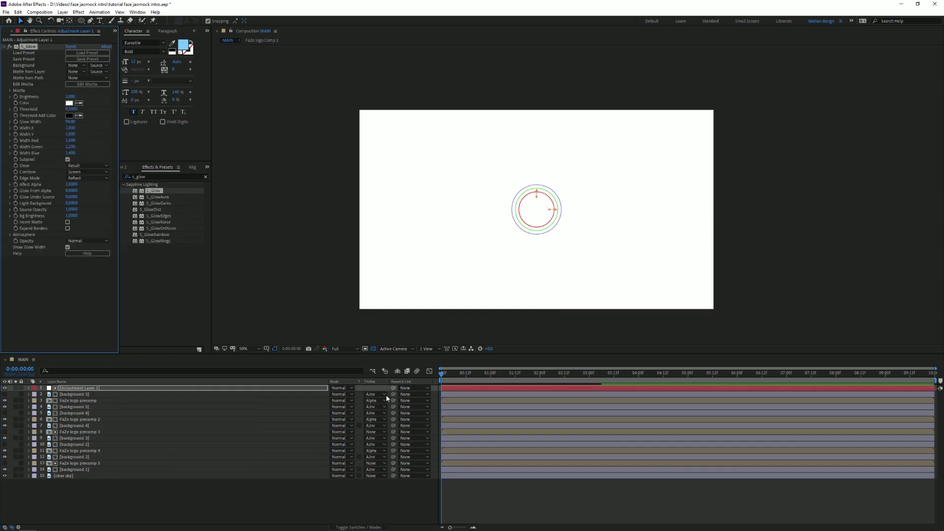
pyautogui.click(64, 396)
pyautogui.click(374, 394)
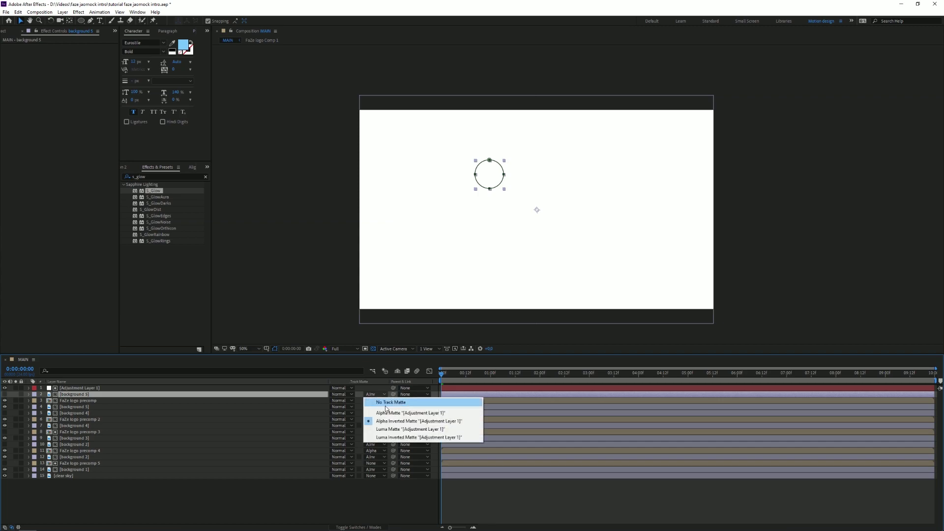
pyautogui.click(386, 403)
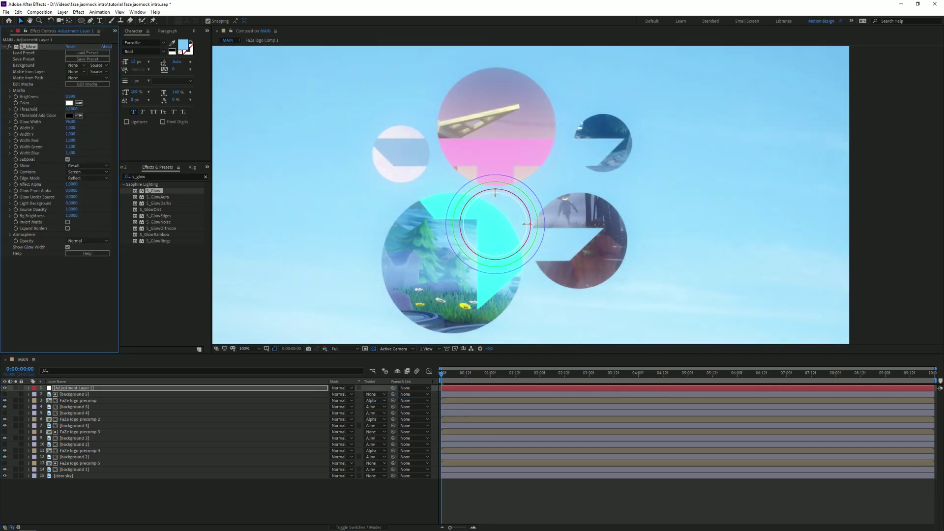
# - Adjust the S_Glow width and set its threshold to 0.7
pyautogui.click(70, 121)
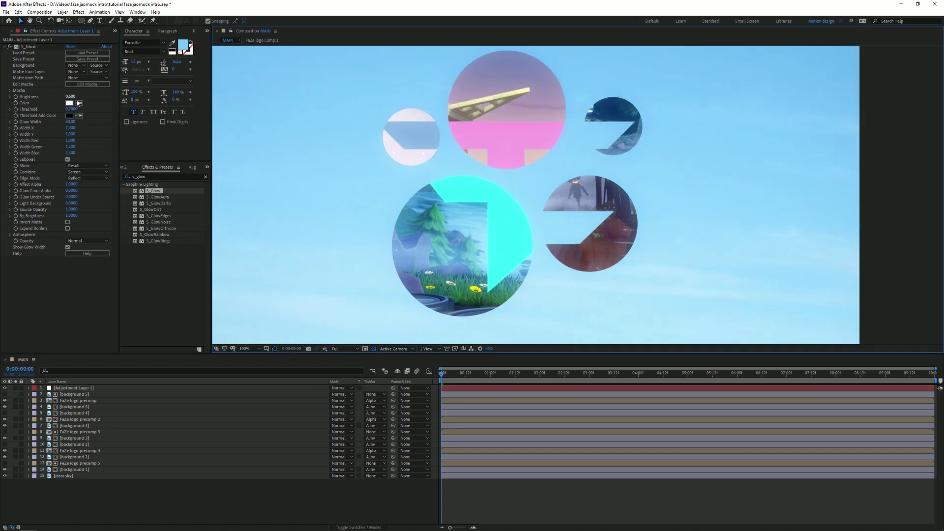
pyautogui.click(70, 109)
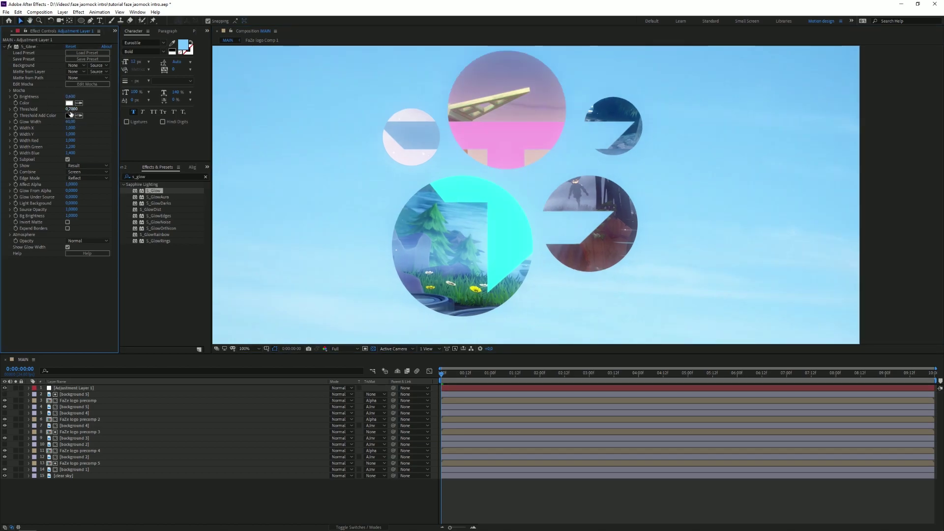
pyautogui.press('Return')
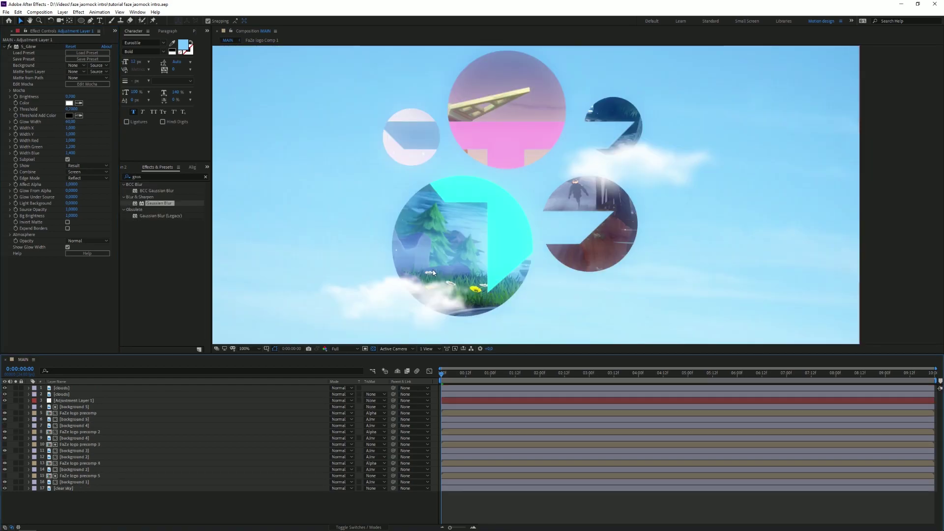
# - Compare the composition with the reference video, zooming between 50% and 100%
pyautogui.press(',')
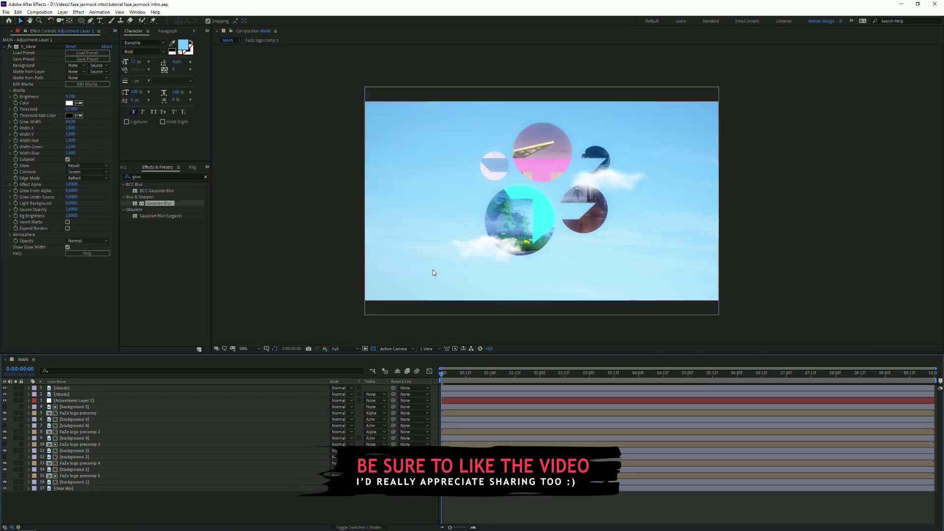
pyautogui.hotkey('alt', 'Tab')
pyautogui.moveTo(885, 173); pyautogui.dragTo(512, 3)
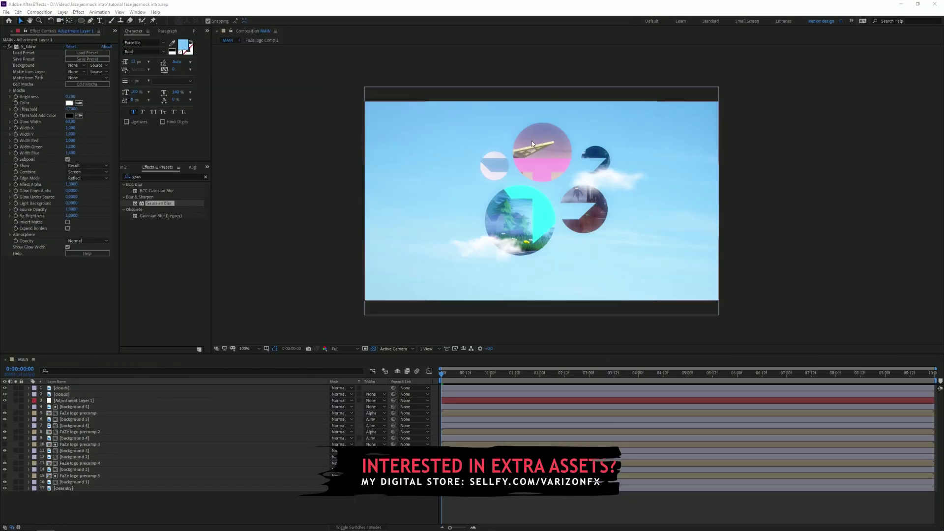
pyautogui.press('.')
pyautogui.press(',')
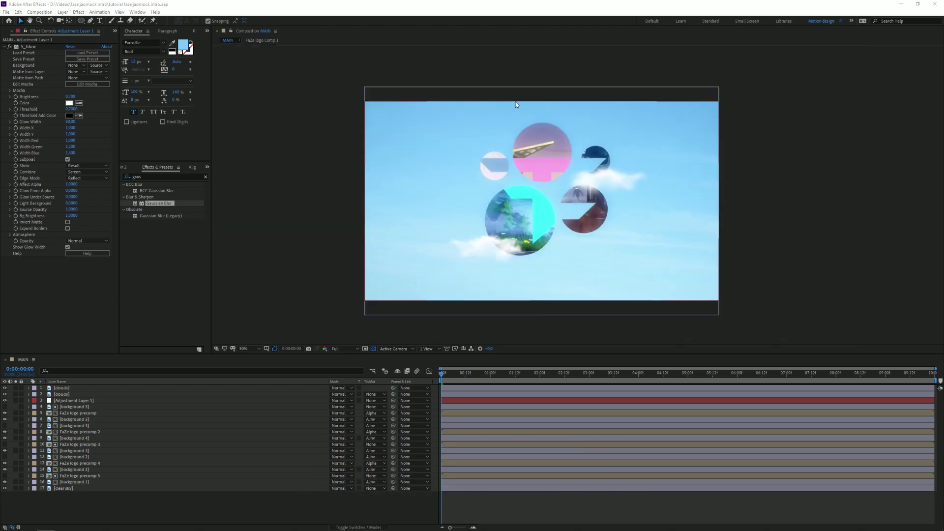